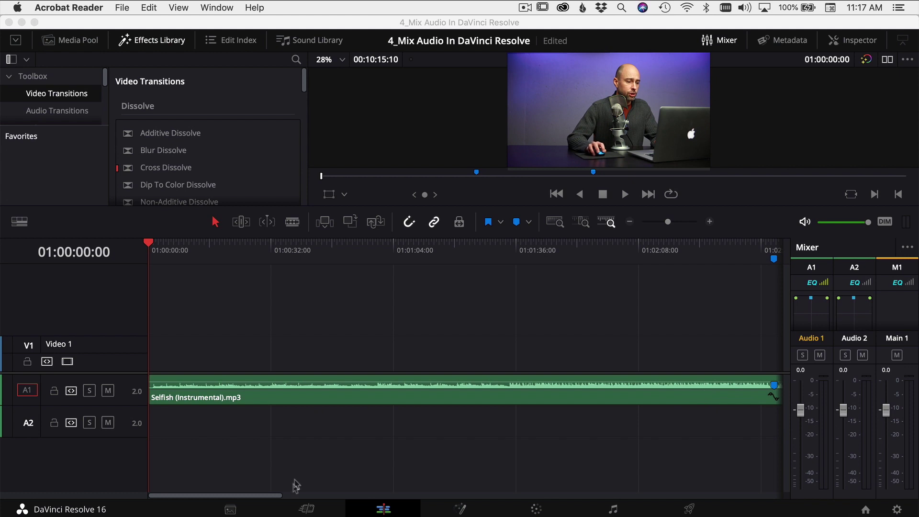
Audition the Selfish instrumental, replaying from around 01:01:32–01:01:33 to find the cut region.
{"action": "left_click", "coordinate": [280, 493]}
{"action": "key", "text": "space"}
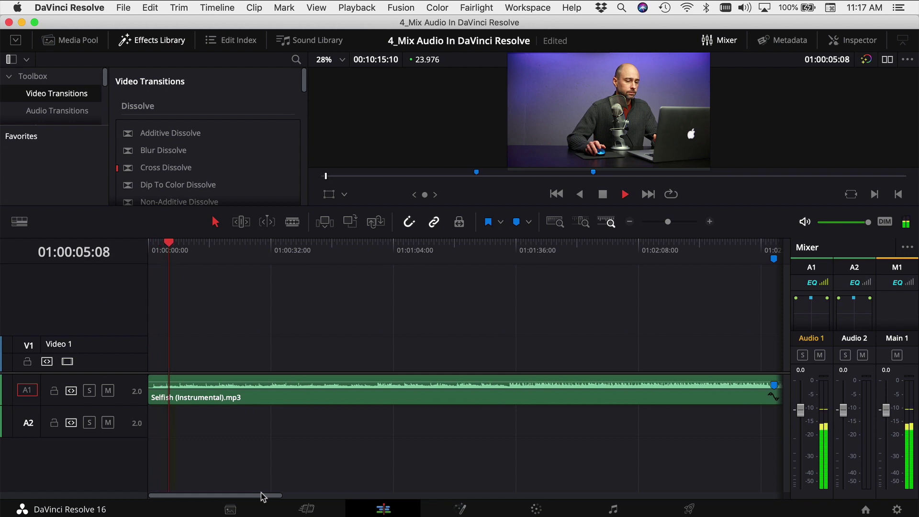
{"action": "key", "text": "space"}
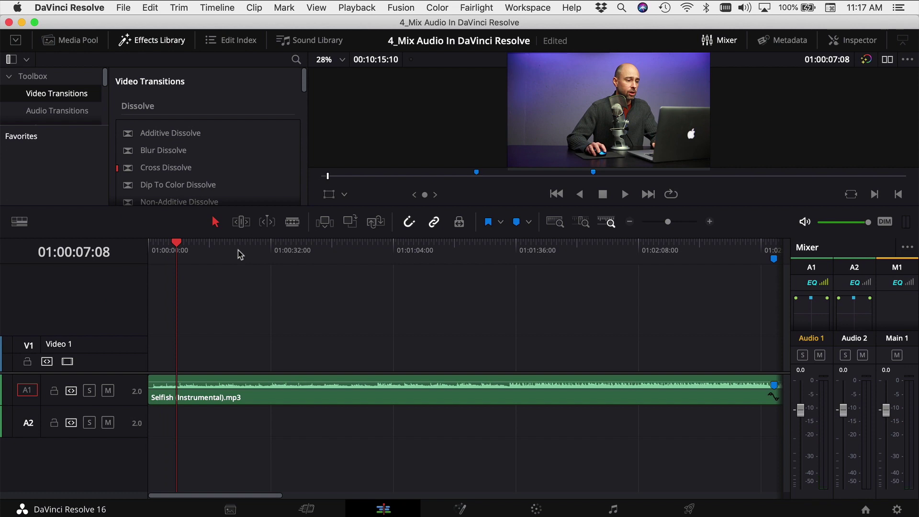
{"action": "left_click_drag", "start_coordinate": [360, 256], "coordinate": [371, 256]}
{"action": "key", "text": "space"}
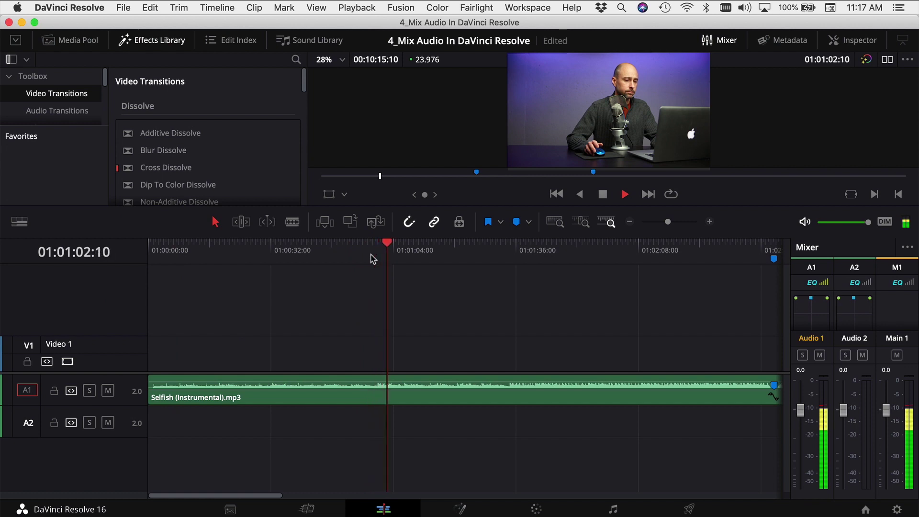
{"action": "key", "text": "space"}
{"action": "left_click", "coordinate": [508, 249]}
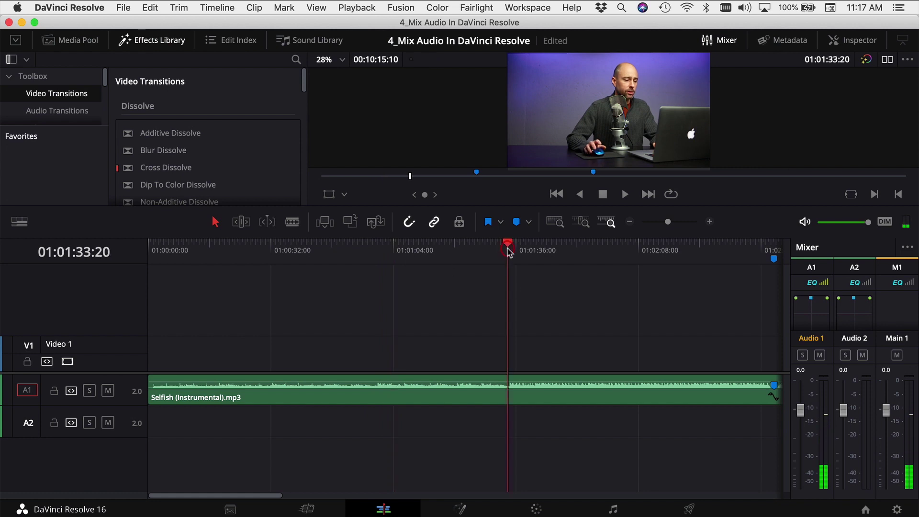
{"action": "left_click_drag", "start_coordinate": [508, 252], "coordinate": [500, 252]}
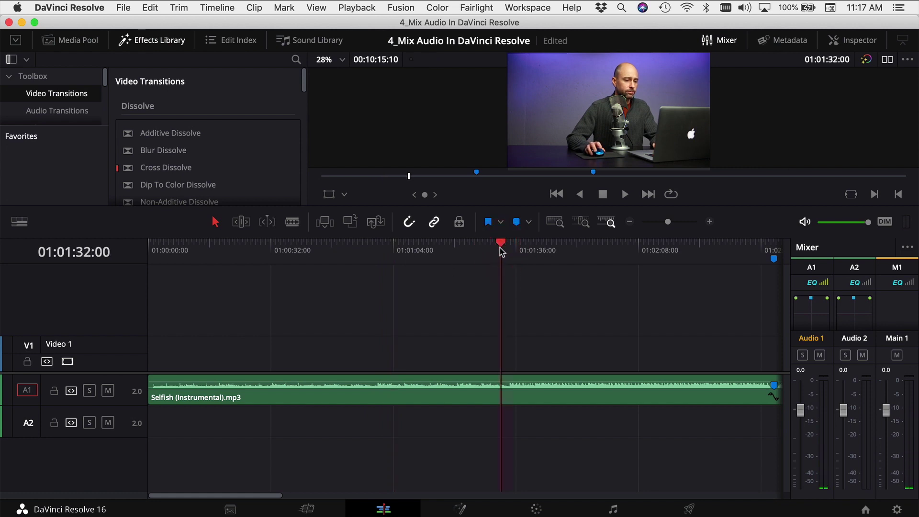
{"action": "key", "text": "space"}
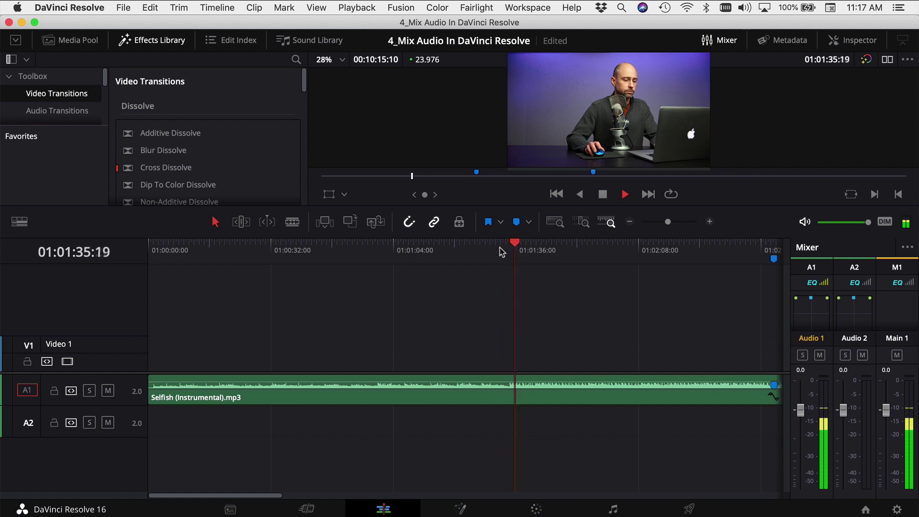
{"action": "key", "text": "space"}
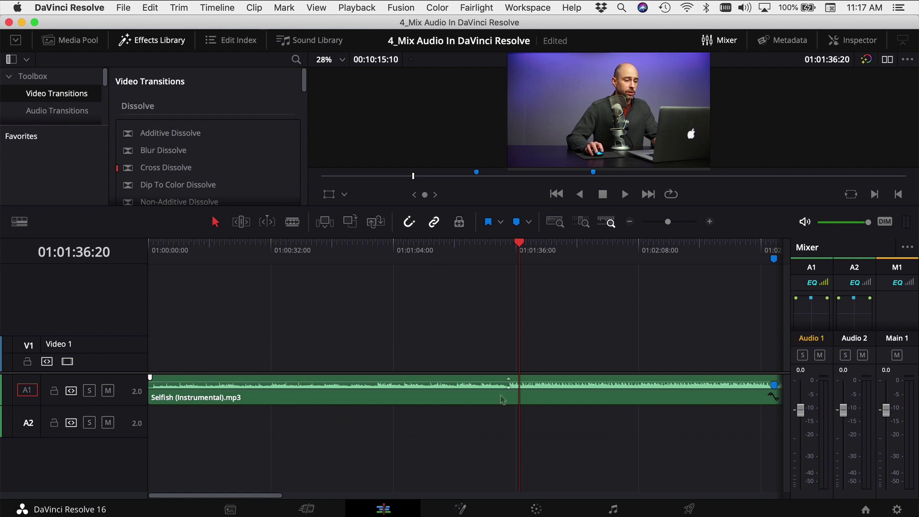
{"action": "left_click", "coordinate": [508, 250]}
{"action": "key", "text": "space"}
{"action": "key", "text": "space"}
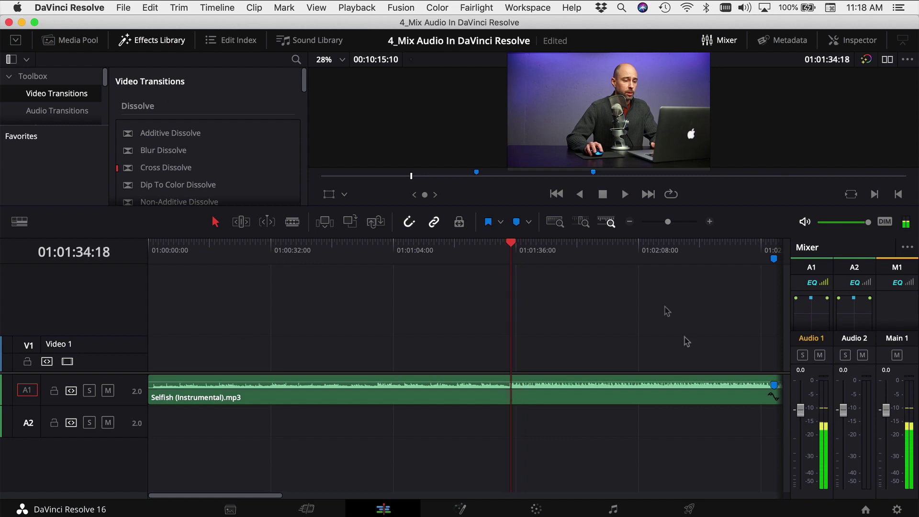
Scroll to Marker 1, zoom in, and park the playhead just past the marker.
{"action": "left_click_drag", "start_coordinate": [224, 497], "coordinate": [291, 498]}
{"action": "left_click", "coordinate": [442, 476]}
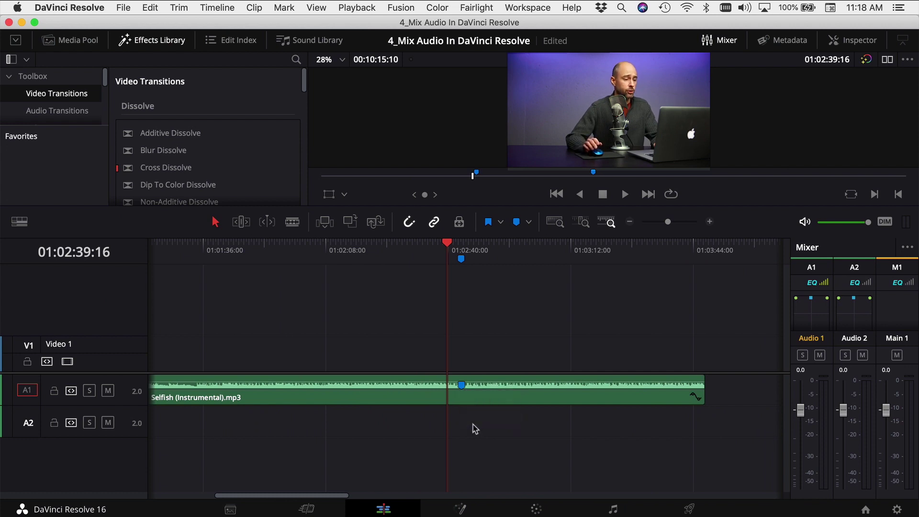
{"action": "left_click", "coordinate": [583, 223]}
{"action": "left_click", "coordinate": [629, 222]}
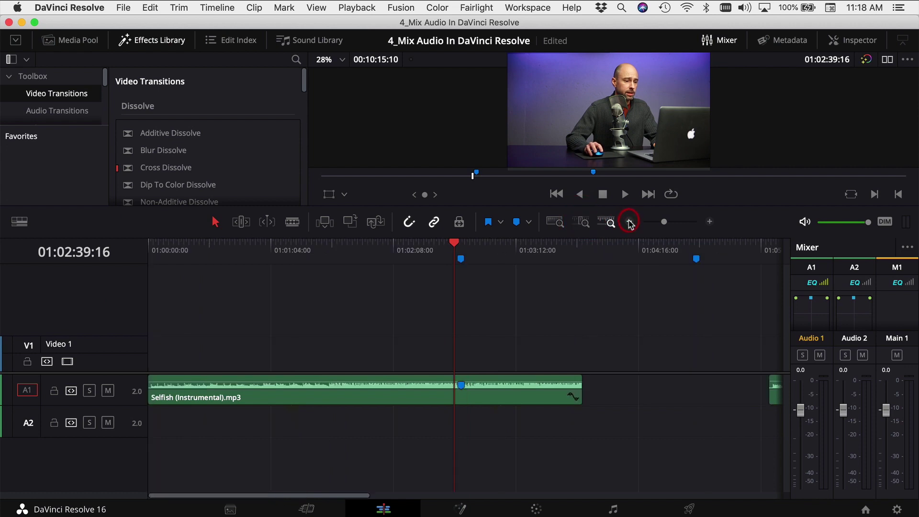
{"action": "left_click", "coordinate": [710, 222]}
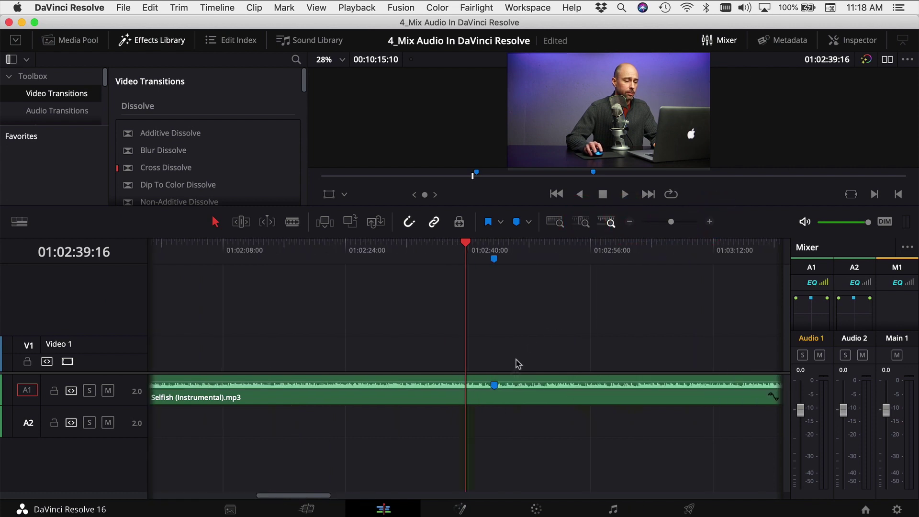
{"action": "key", "text": "space"}
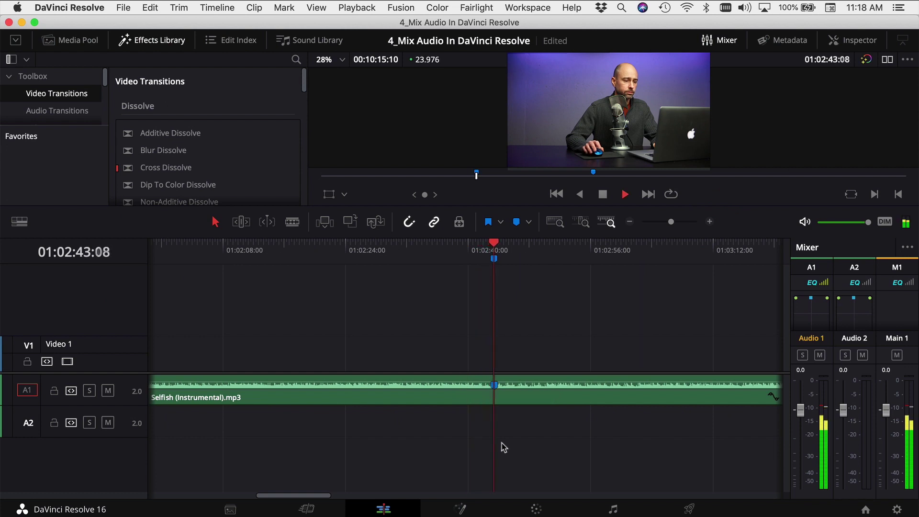
{"action": "key", "text": "space"}
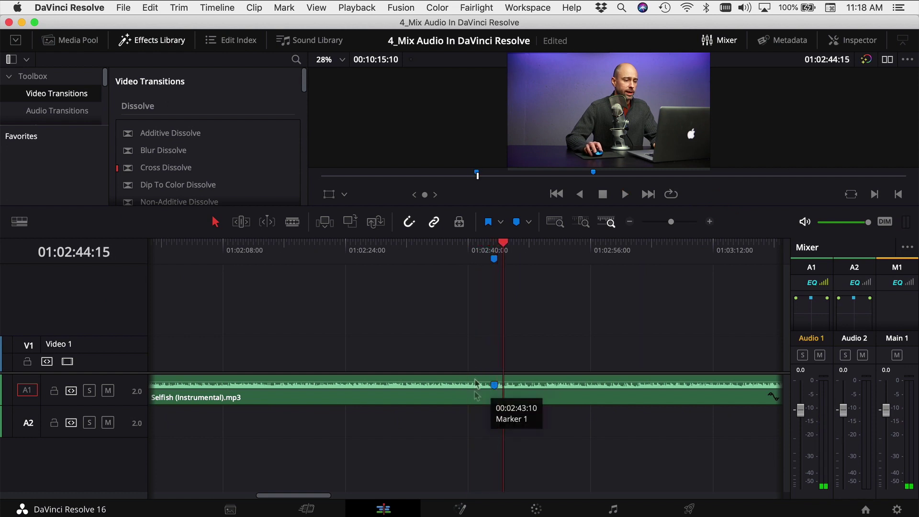
Blade the Selfish clip at the playhead and delete the piece after the cut.
{"action": "left_click", "coordinate": [530, 400]}
{"action": "key", "text": "super+b"}
{"action": "left_click", "coordinate": [529, 400]}
{"action": "key", "text": "Delete"}
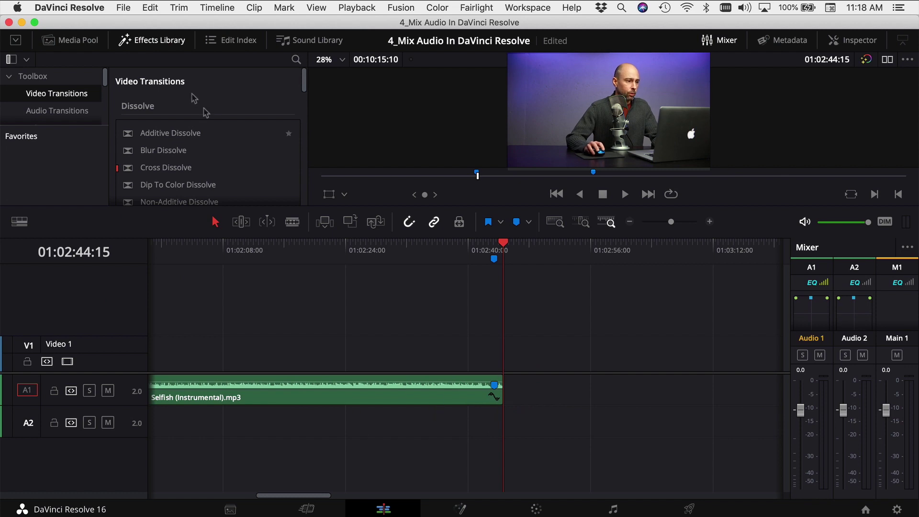
Move the royal-prospect clip further along A1 and drop a second Selfish copy onto A1.
{"action": "left_click", "coordinate": [147, 42]}
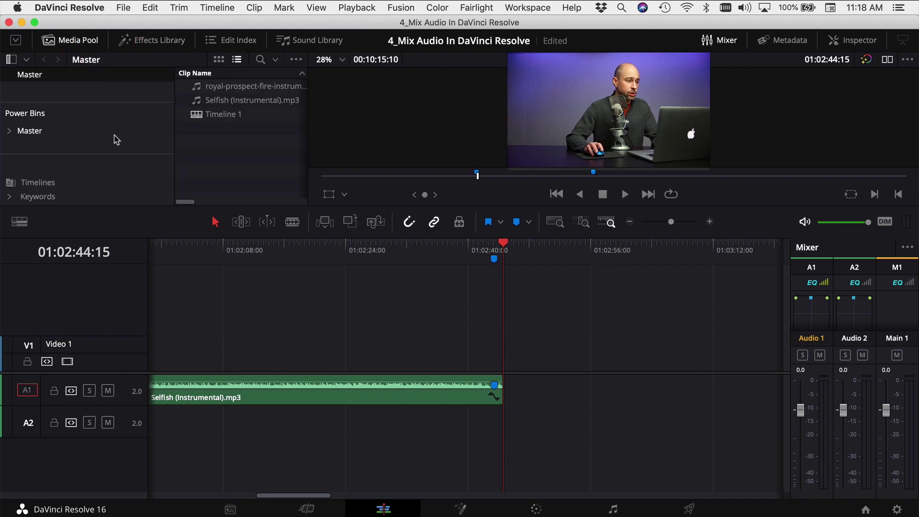
{"action": "left_click", "coordinate": [630, 222]}
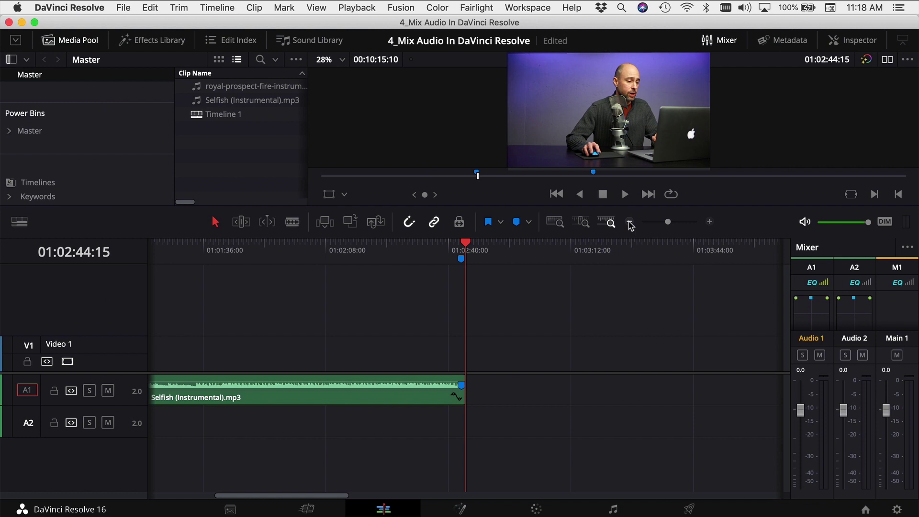
{"action": "left_click", "coordinate": [630, 223]}
{"action": "mouse_move", "coordinate": [474, 392]}
{"action": "left_mouse_down"}
{"action": "mouse_move", "coordinate": [689, 422]}
{"action": "mouse_move", "coordinate": [763, 397]}
{"action": "left_mouse_up"}
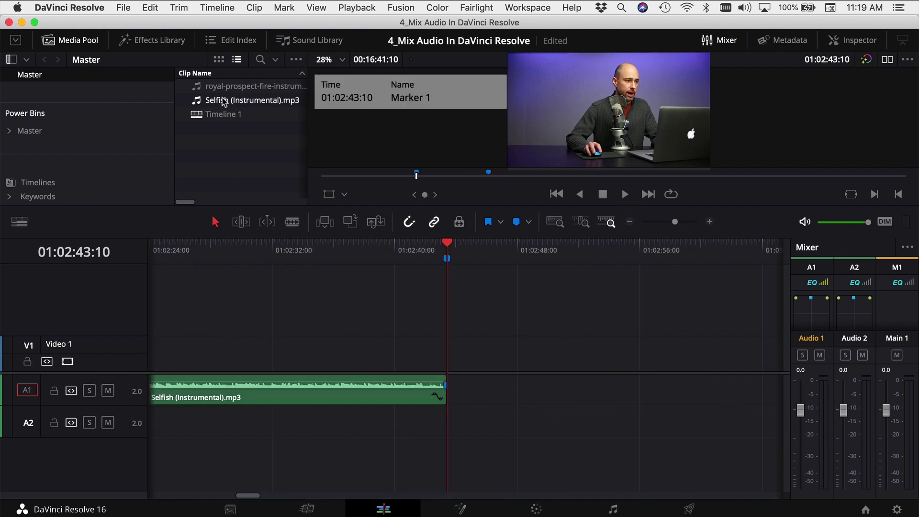
{"action": "left_click_drag", "start_coordinate": [224, 102], "coordinate": [514, 393]}
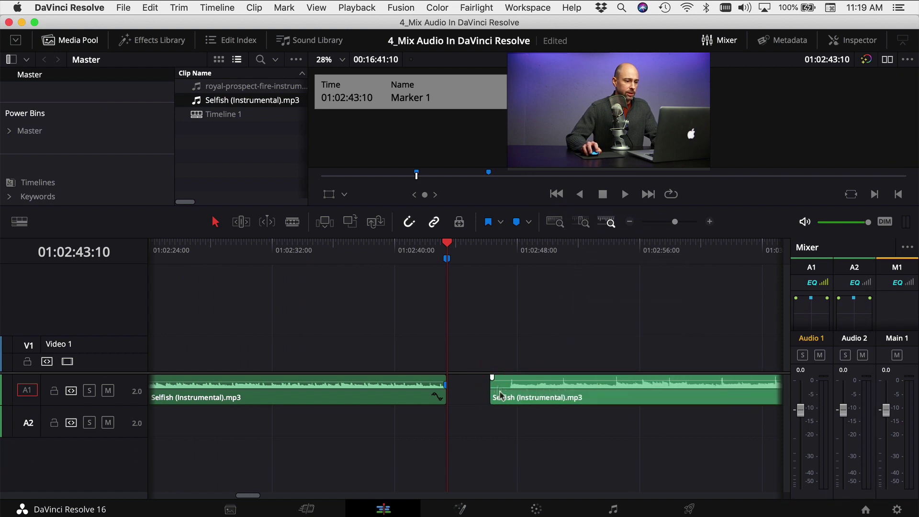
Slide the second Selfish clip to the cut and trim its head to start at 01:02:43:10.
{"action": "left_click", "coordinate": [710, 221]}
{"action": "left_click_drag", "start_coordinate": [717, 387], "coordinate": [557, 387]}
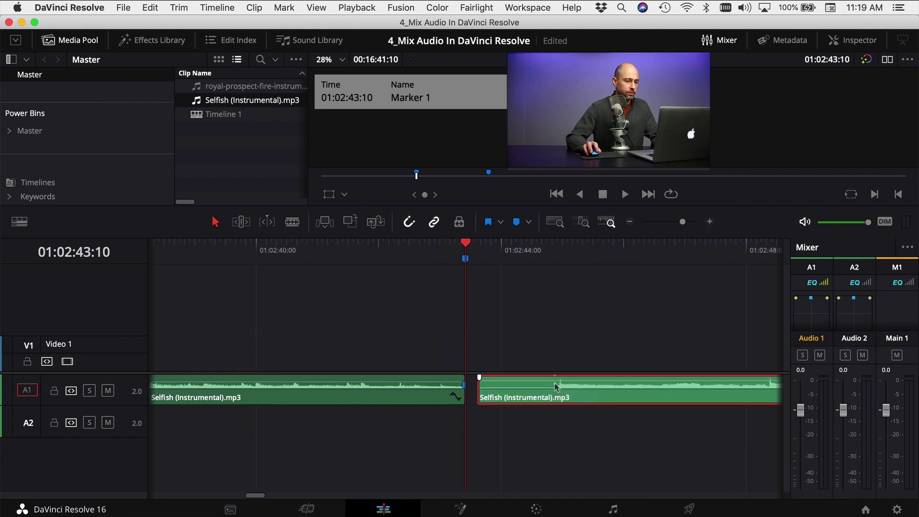
{"action": "left_click_drag", "start_coordinate": [482, 387], "coordinate": [551, 387]}
{"action": "right_click", "coordinate": [462, 391]}
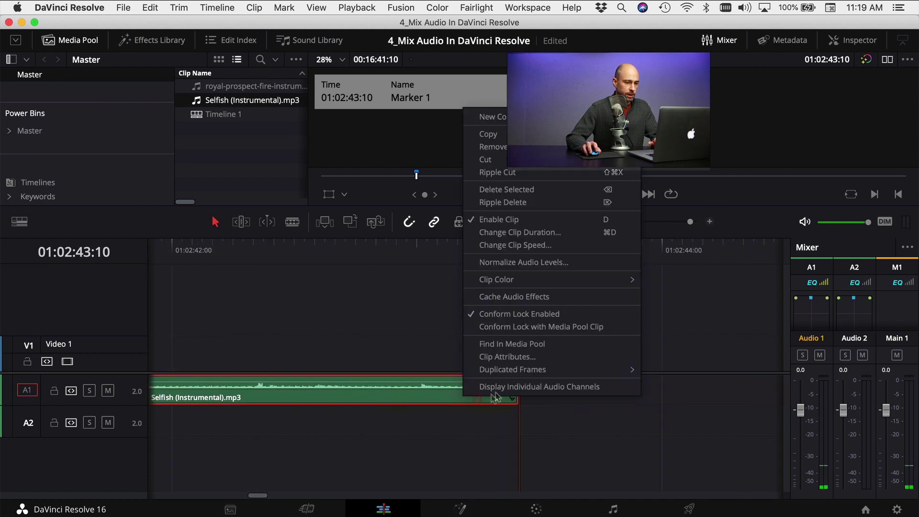
{"action": "left_click", "coordinate": [722, 300]}
Zoom in on the join between the Selfish clips and play across it to check it.
{"action": "key", "text": "super+equal"}
{"action": "key", "text": "super+equal"}
{"action": "left_click", "coordinate": [630, 222]}
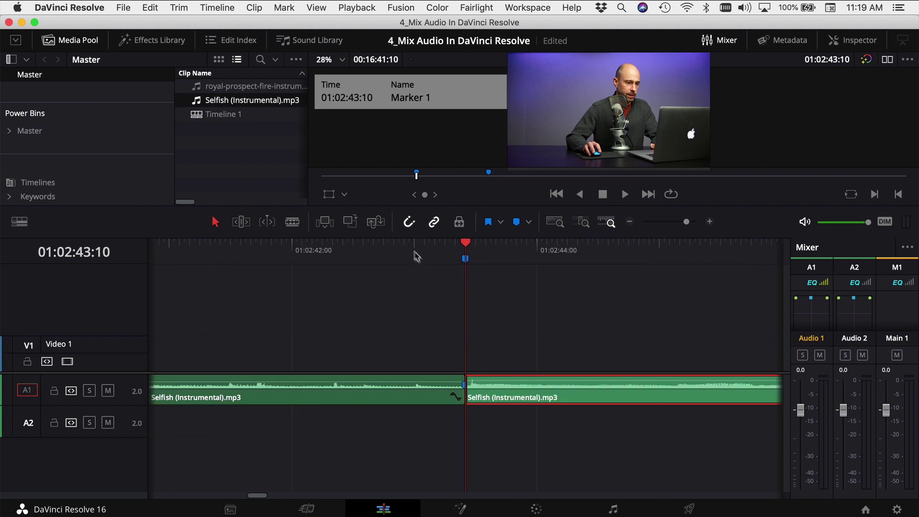
{"action": "left_click", "coordinate": [415, 253]}
{"action": "left_click", "coordinate": [289, 258]}
{"action": "key", "text": "space"}
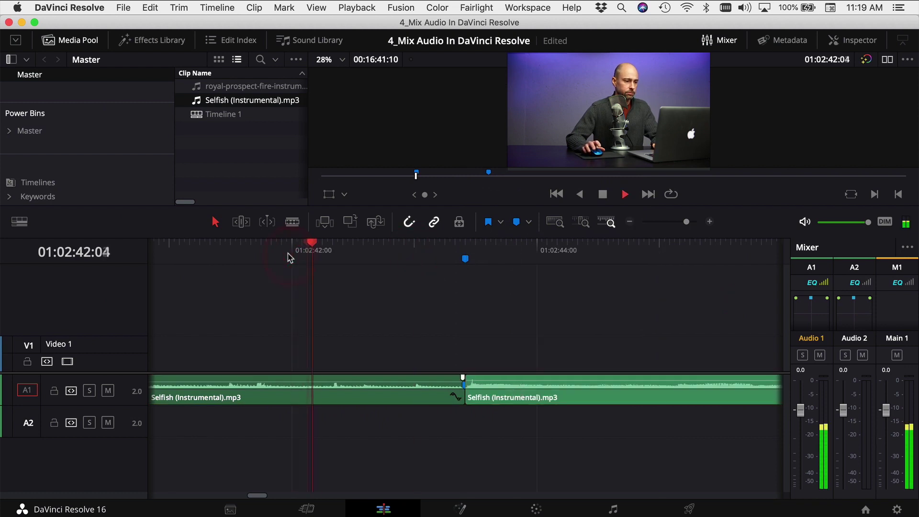
{"action": "key", "text": "space"}
{"action": "mouse_move", "coordinate": [523, 380]}
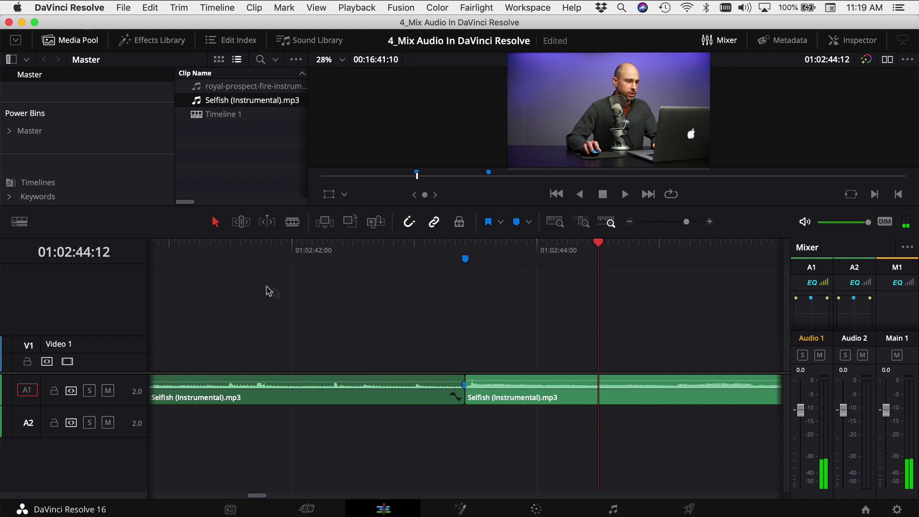
Drag Cross Fade 0 dB from Audio Transitions onto the Selfish edit point on A1.
{"action": "left_click", "coordinate": [170, 40]}
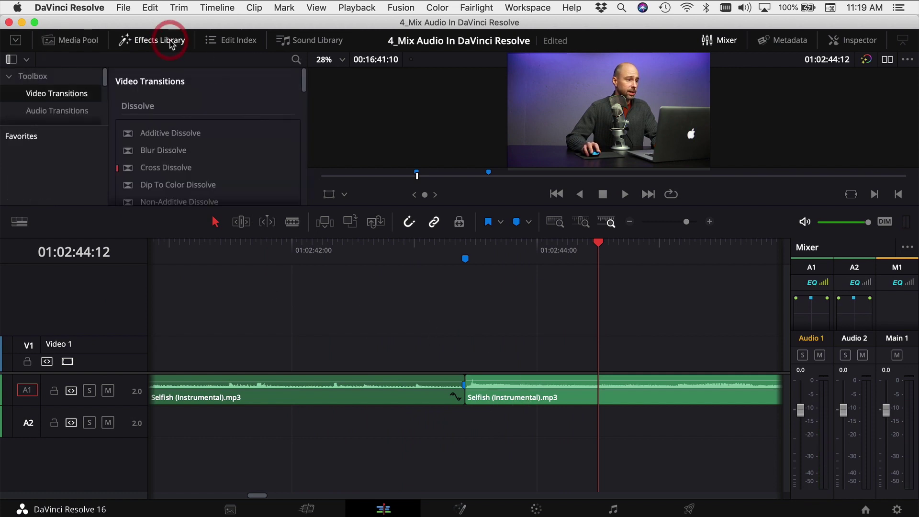
{"action": "left_click", "coordinate": [55, 104]}
{"action": "left_click_drag", "start_coordinate": [160, 170], "coordinate": [464, 383]}
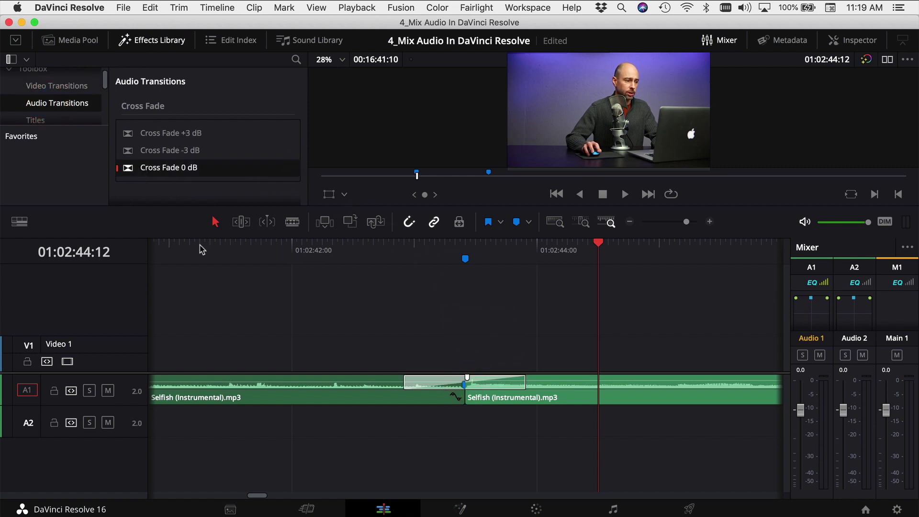
Play back the new cross fade, then zoom out to view the whole timeline.
{"action": "left_click", "coordinate": [201, 250]}
{"action": "key", "text": "space"}
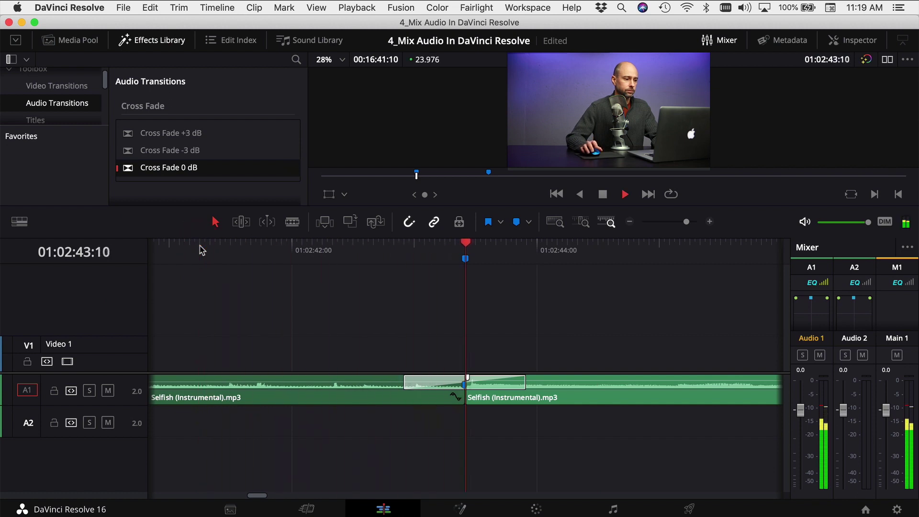
{"action": "key", "text": "space"}
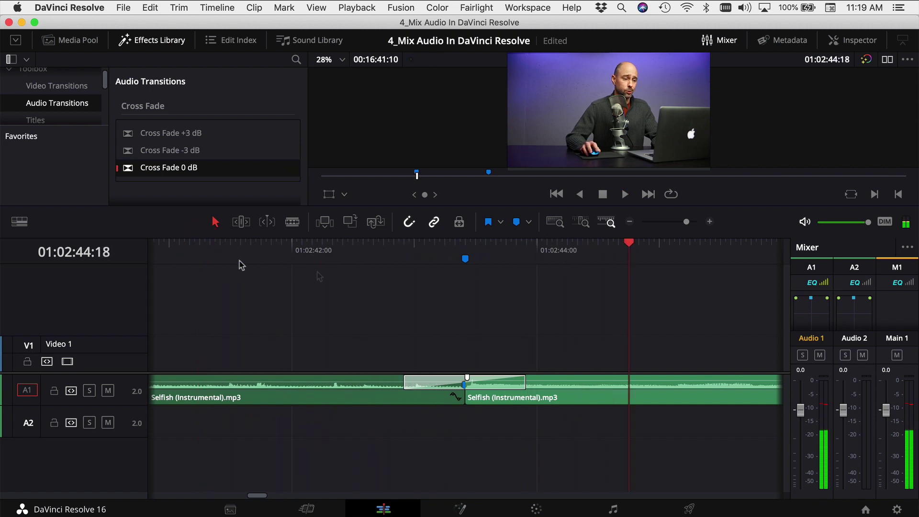
{"action": "left_click", "coordinate": [631, 222]}
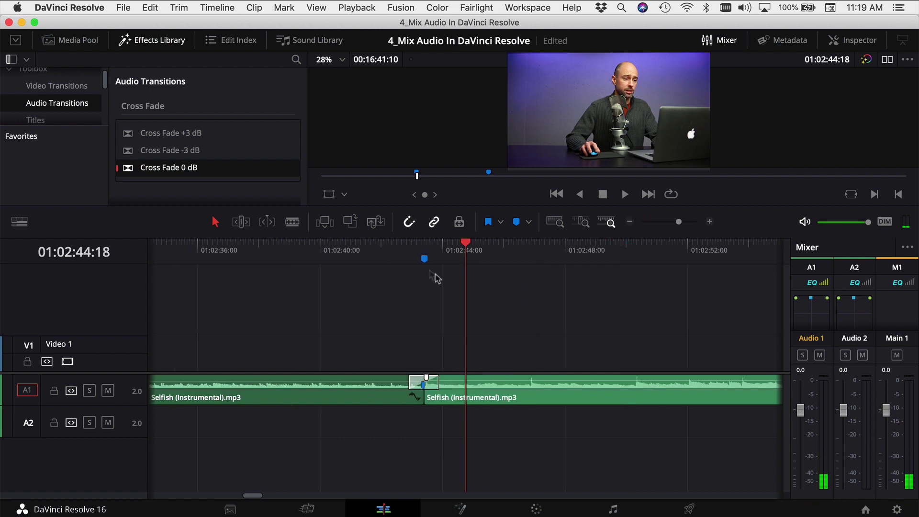
{"action": "left_click", "coordinate": [631, 223]}
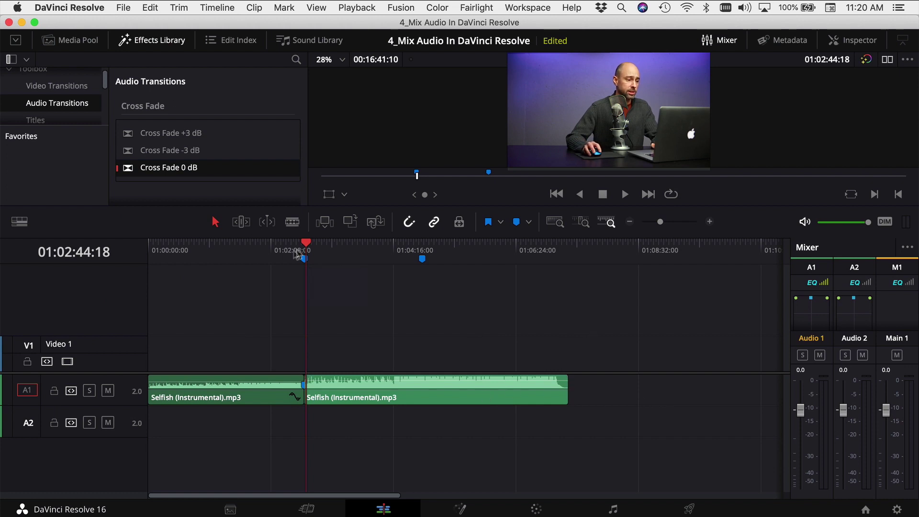
{"action": "left_click", "coordinate": [710, 221]}
Replay the cross fade between the two Selfish clips.
{"action": "left_click", "coordinate": [444, 249]}
{"action": "key", "text": "space"}
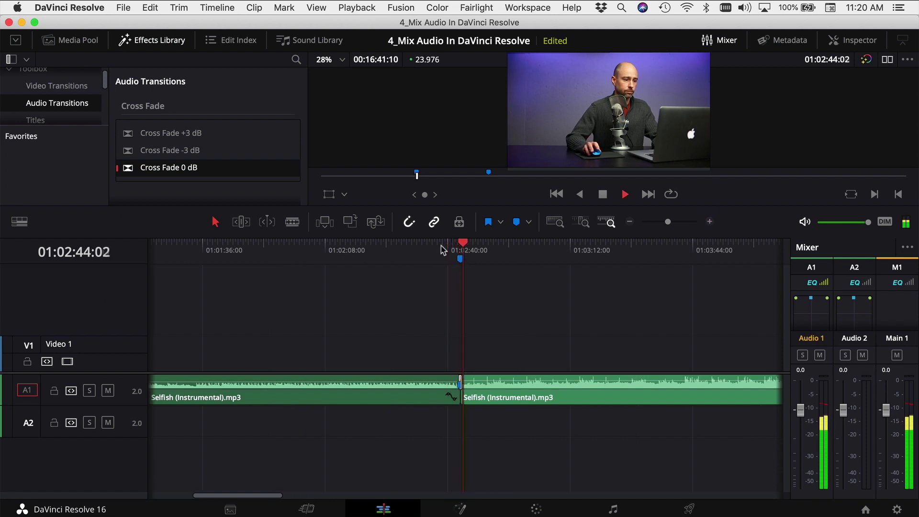
{"action": "key", "text": "space"}
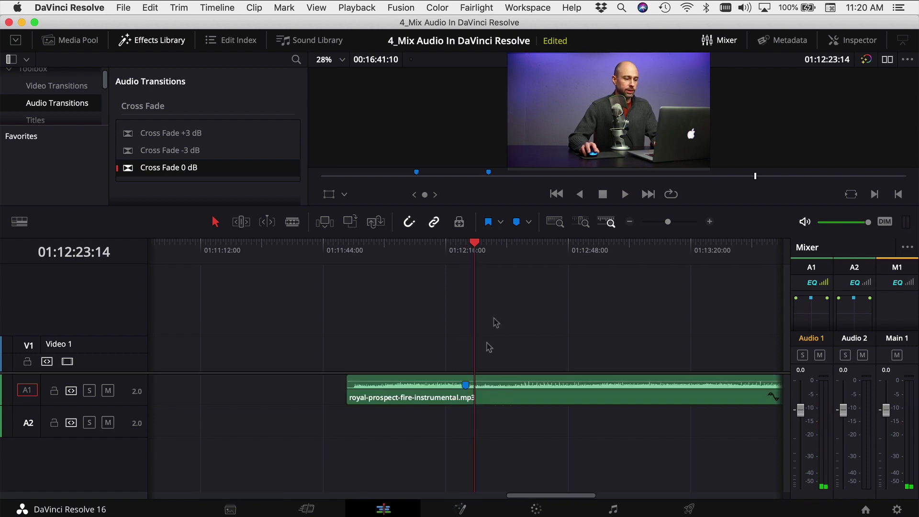
Play the royal-prospect track, then listen from just before its Marker 1 at 00:00:30:22.
{"action": "left_click_drag", "start_coordinate": [375, 254], "coordinate": [346, 251]}
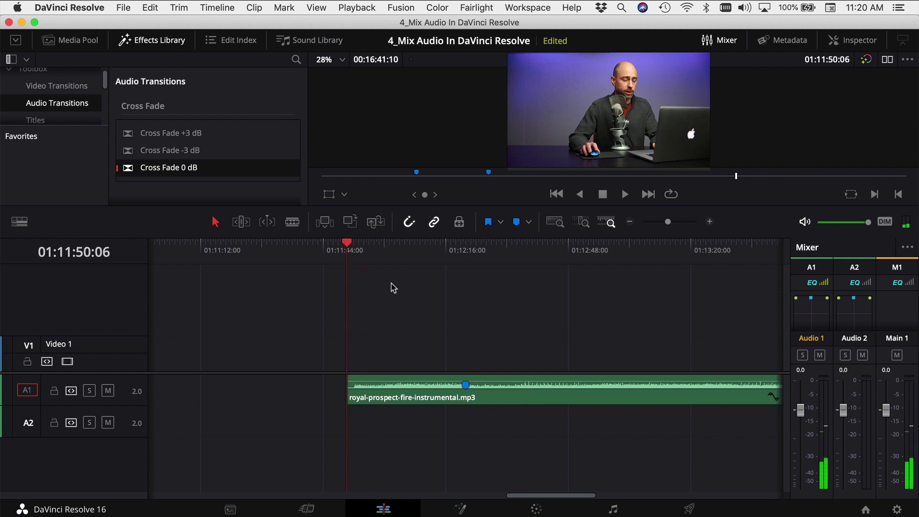
{"action": "key", "text": "space"}
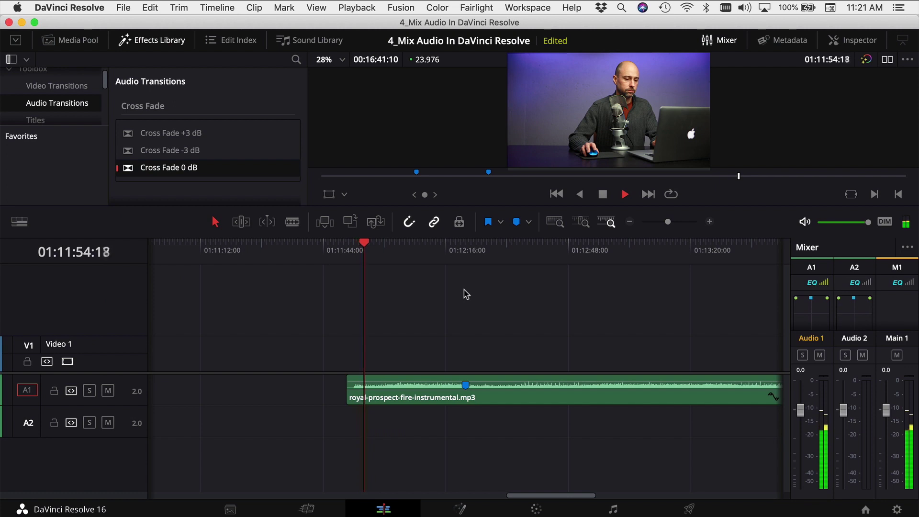
{"action": "key", "text": "space"}
{"action": "left_click", "coordinate": [462, 248]}
{"action": "left_click", "coordinate": [458, 249]}
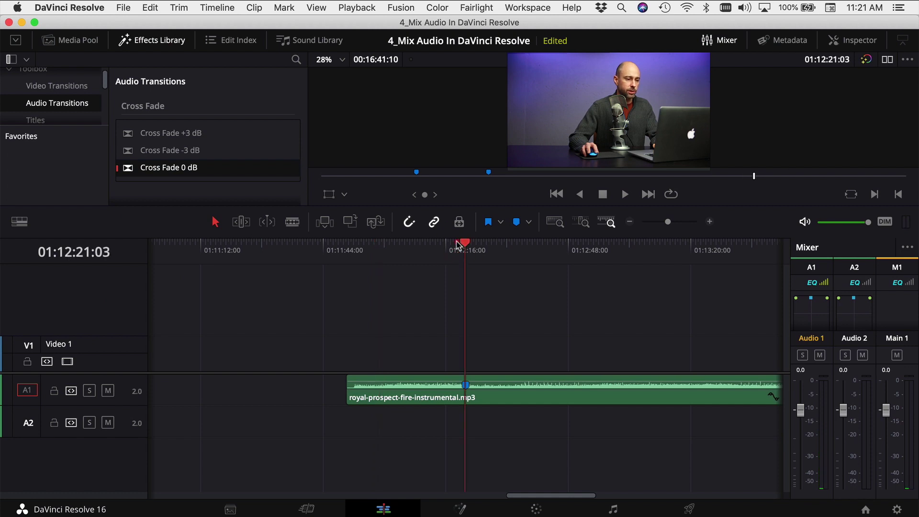
{"action": "left_click", "coordinate": [710, 222]}
{"action": "left_click", "coordinate": [436, 247]}
{"action": "key", "text": "space"}
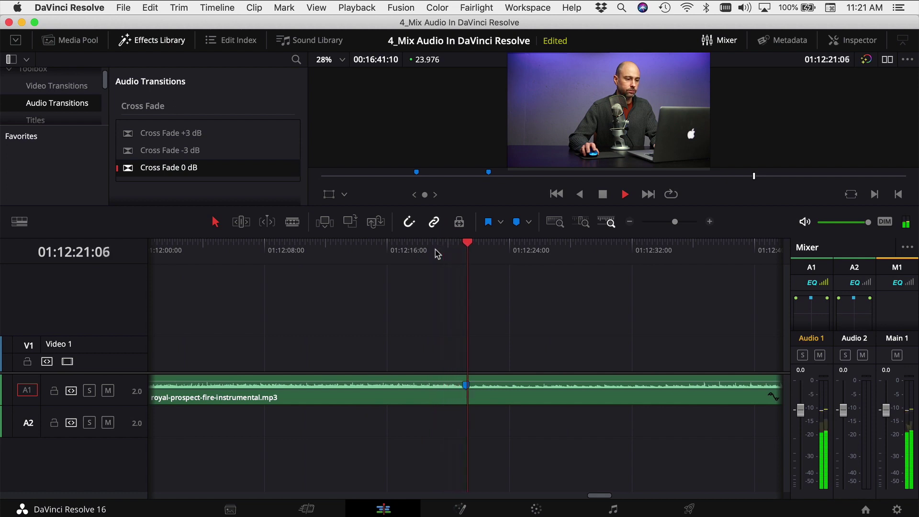
{"action": "key", "text": "space"}
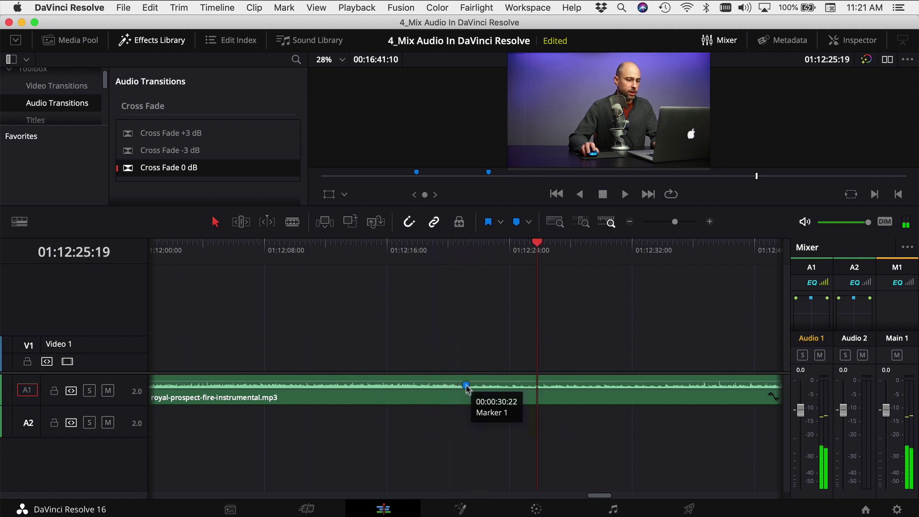
Zoom out and scroll back to the end of the Selfish clip.
{"action": "left_click", "coordinate": [629, 223]}
{"action": "left_click", "coordinate": [629, 223]}
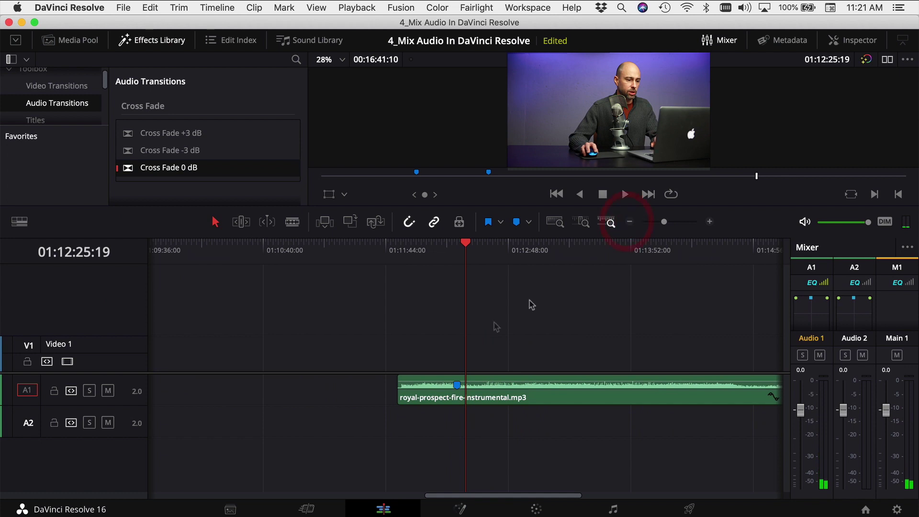
{"action": "scroll", "coordinate": [450, 333], "scroll_direction": "left", "scroll_amount": 15}
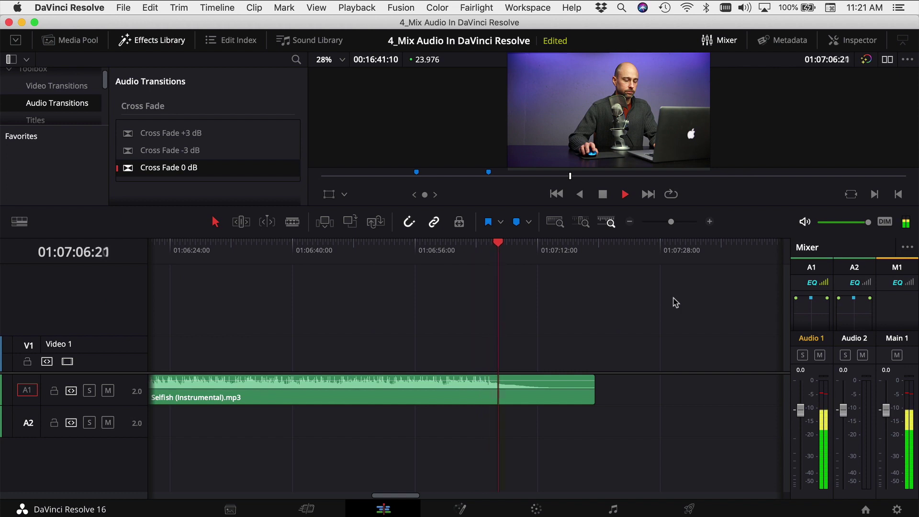
Blade the Selfish clip where it should end and remove the leftover tail.
{"action": "key", "text": "space"}
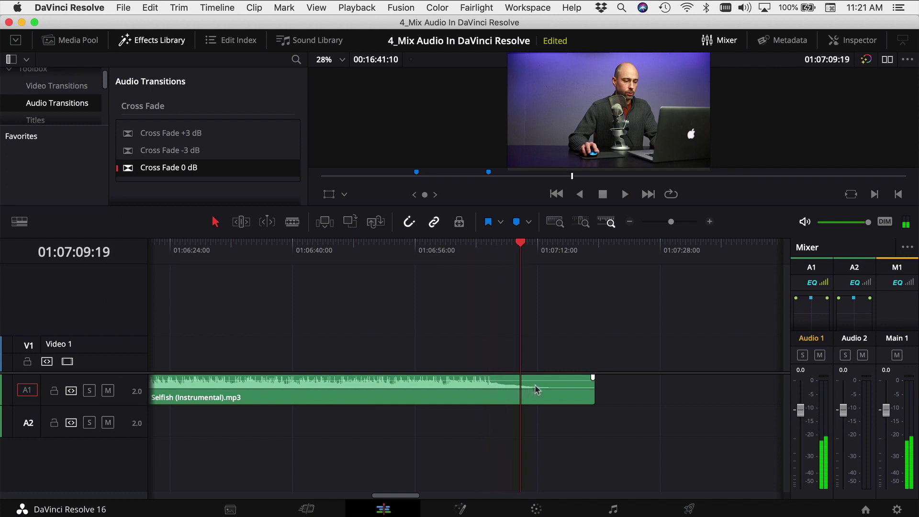
{"action": "left_click_drag", "start_coordinate": [520, 245], "coordinate": [506, 245]}
{"action": "key", "text": "ctrl+b"}
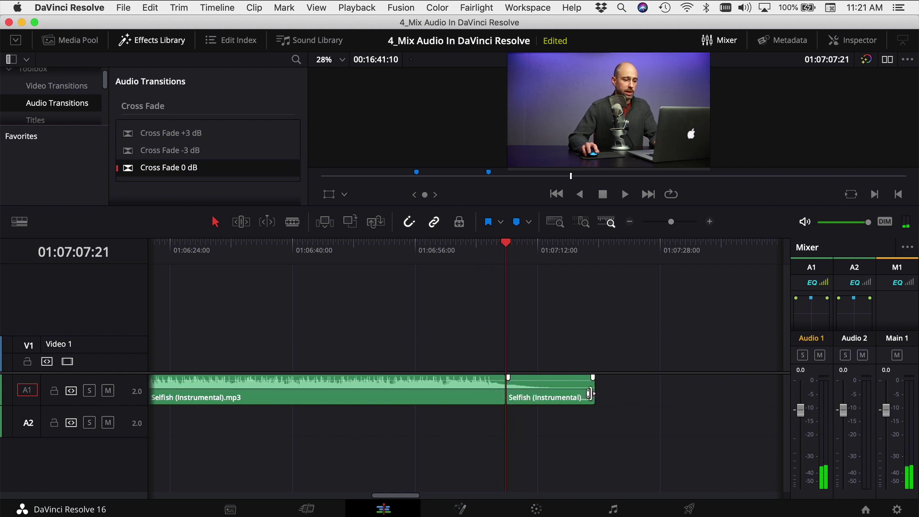
{"action": "left_click", "coordinate": [567, 403]}
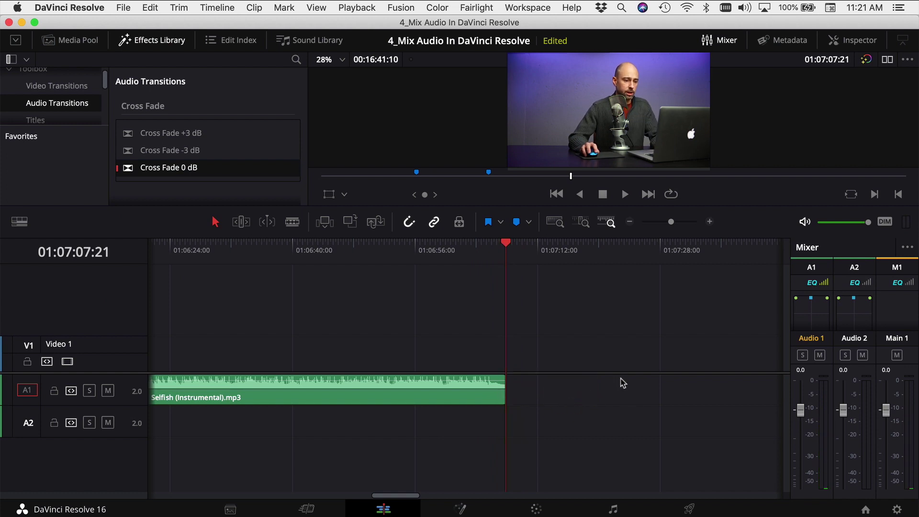
{"action": "key", "text": "super+z"}
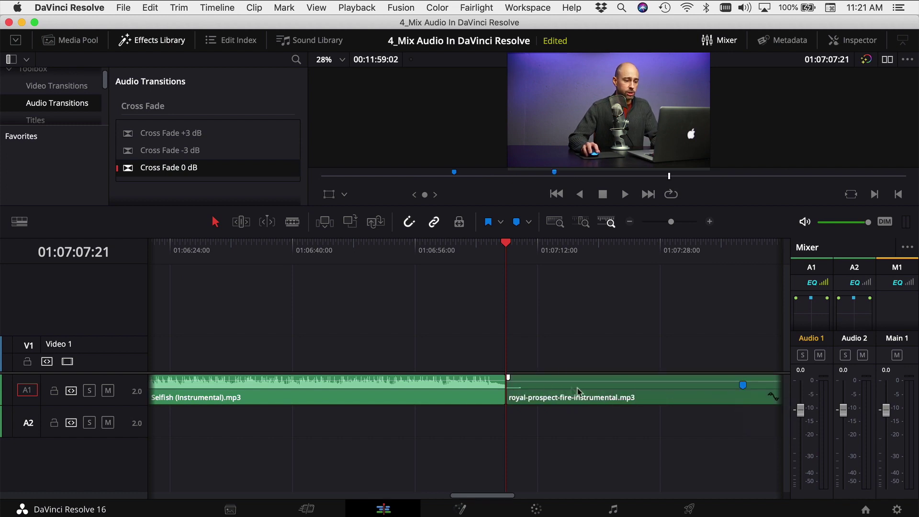
Trim the royal-prospect clip to start at its marker and play across the new join.
{"action": "mouse_move", "coordinate": [515, 396]}
{"action": "left_mouse_down"}
{"action": "mouse_move", "coordinate": [752, 404]}
{"action": "mouse_move", "coordinate": [759, 396]}
{"action": "mouse_move", "coordinate": [743, 396]}
{"action": "left_mouse_up"}
{"action": "left_click", "coordinate": [476, 251]}
{"action": "key", "text": "space"}
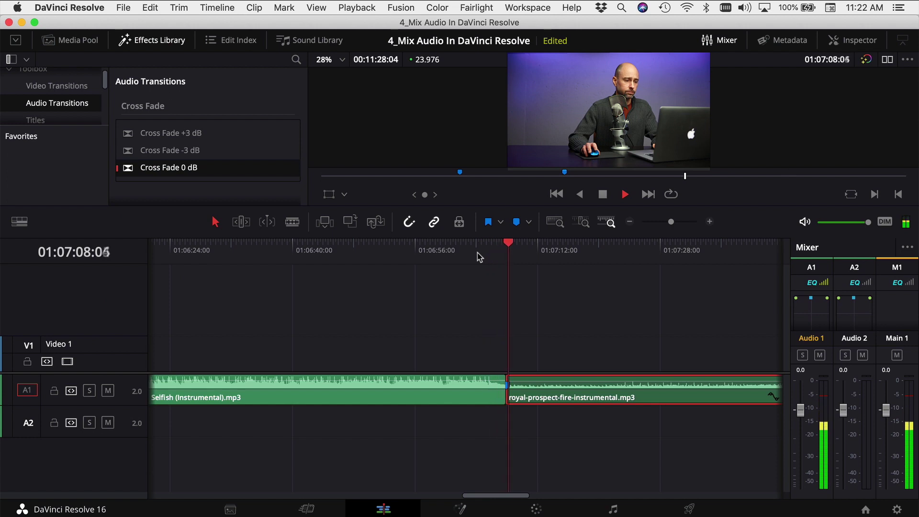
{"action": "key", "text": "space"}
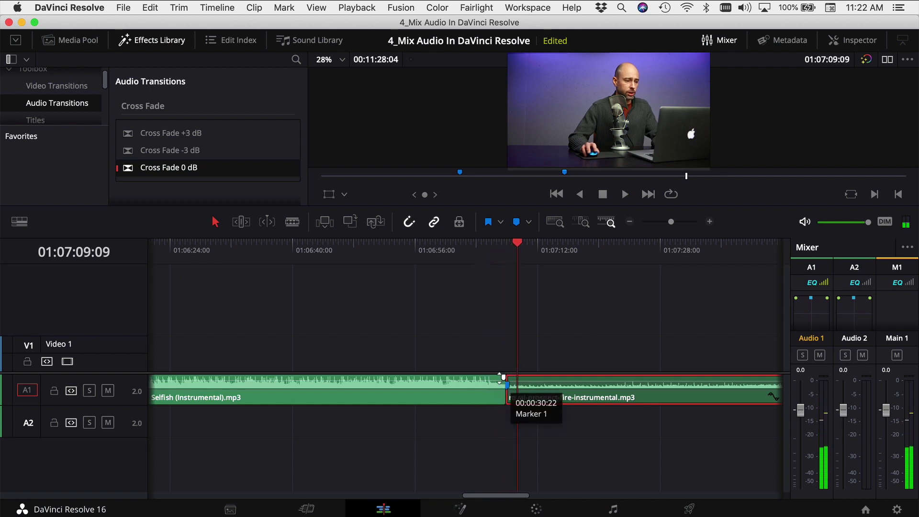
Add a Cross Fade 0 dB between the songs, lengthen it to about 01:15, and play it.
{"action": "left_click_drag", "start_coordinate": [163, 171], "coordinate": [510, 383]}
{"action": "key", "text": "super+equal"}
{"action": "key", "text": "super+equal"}
{"action": "left_click_drag", "start_coordinate": [428, 383], "coordinate": [452, 389]}
{"action": "left_click", "coordinate": [339, 250]}
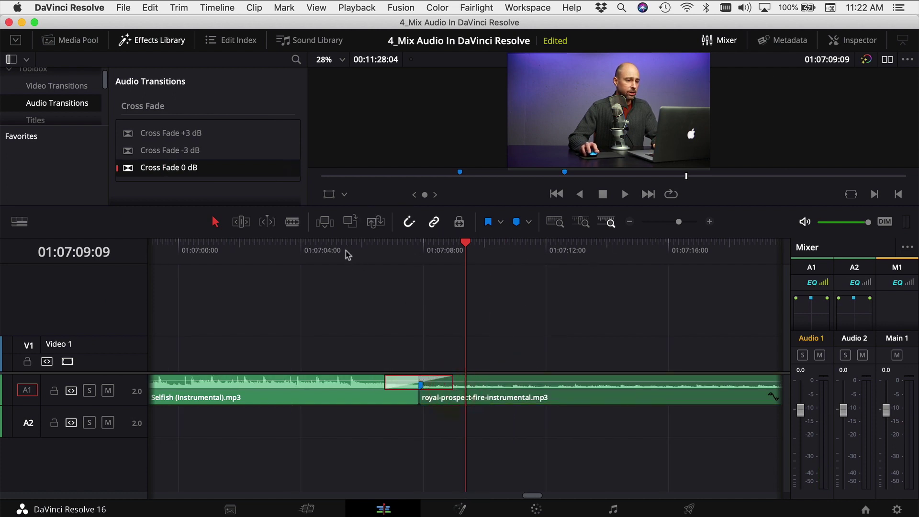
{"action": "left_click", "coordinate": [283, 251]}
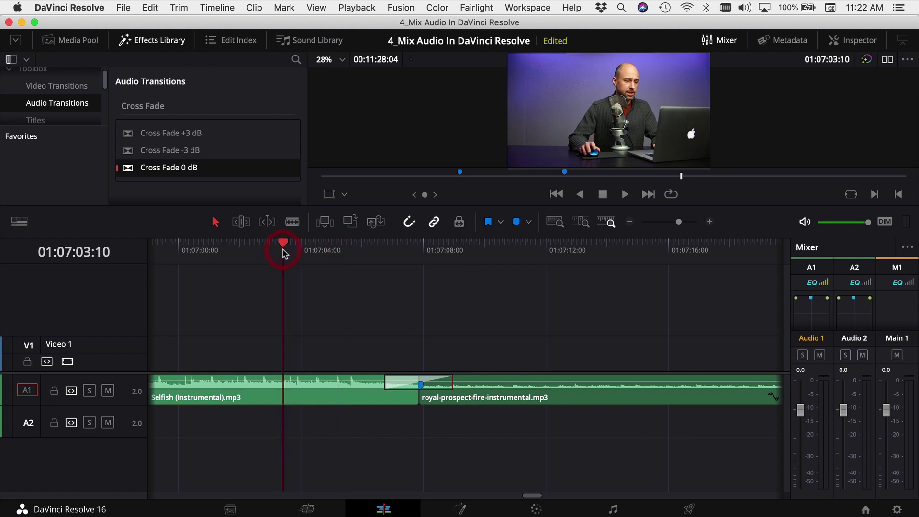
{"action": "key", "text": "super+minus"}
{"action": "key", "text": "super+minus"}
{"action": "left_click", "coordinate": [455, 250]}
{"action": "key", "text": "space"}
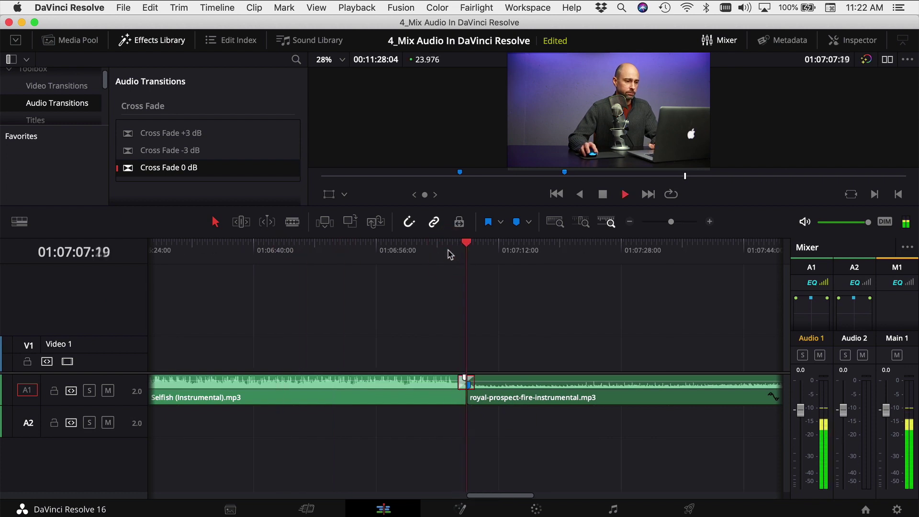